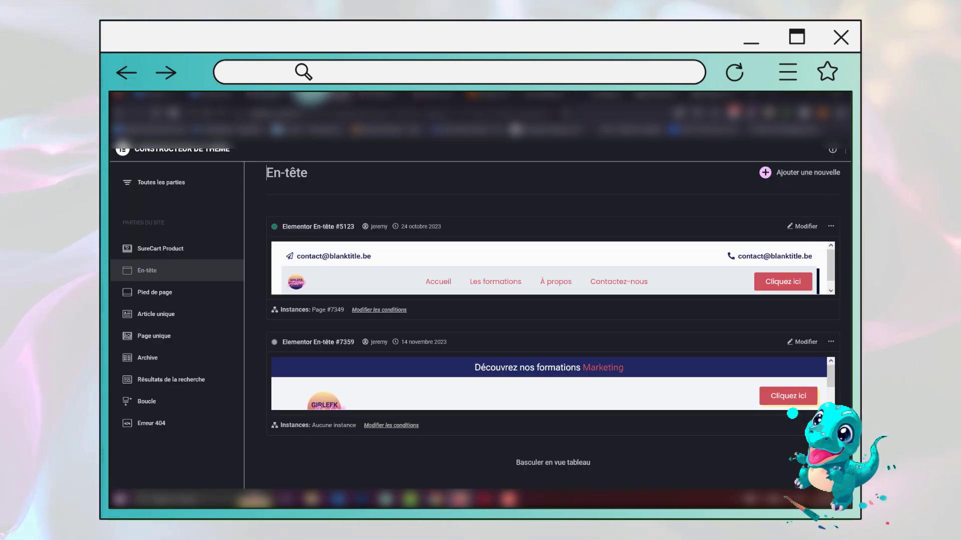
# Step: Open the display conditions of header template #5123 and examine where it is included on the site
pyautogui.click(373, 311)
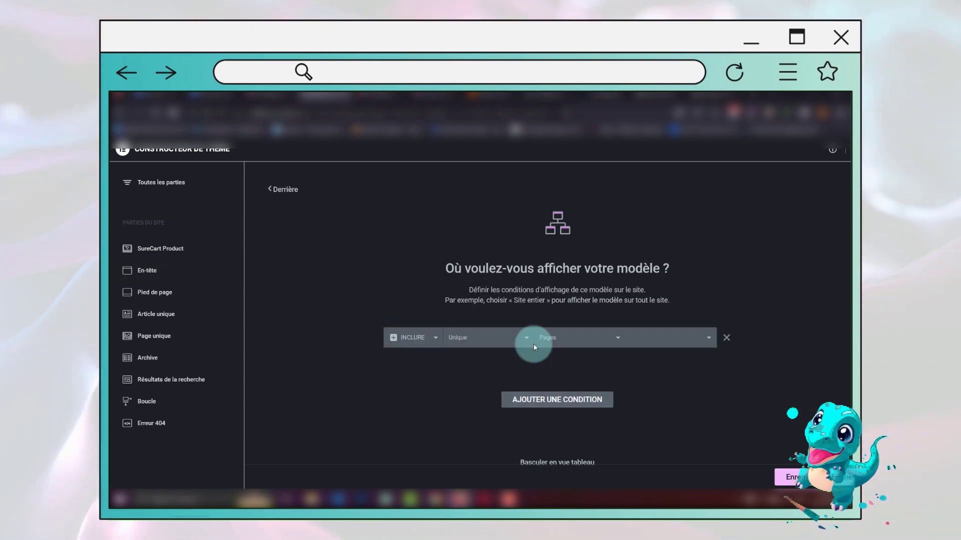
pyautogui.click(413, 363)
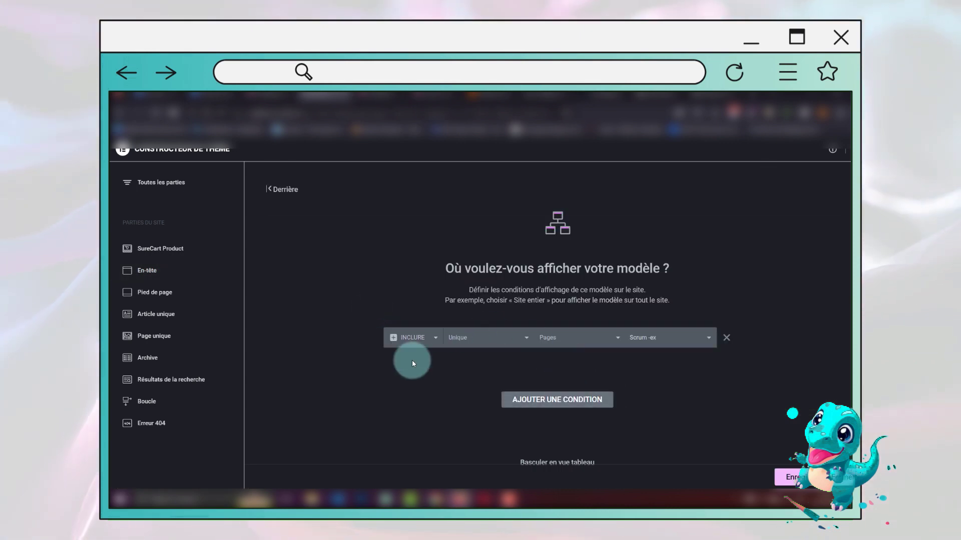
pyautogui.click(643, 346)
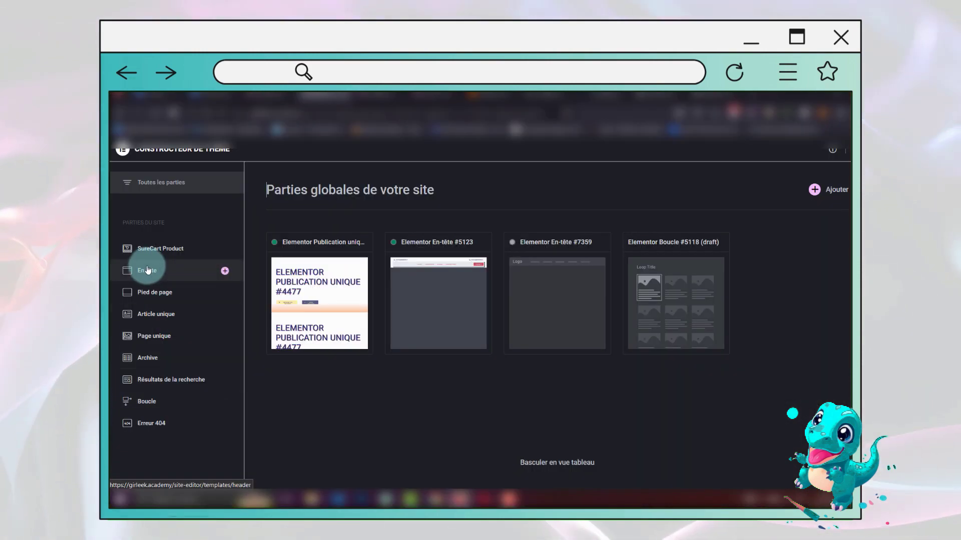
# Step: Open header template #7359 for editing and show its structure Navigator with the Accroche and Menu containers collapsed
pyautogui.click(146, 270)
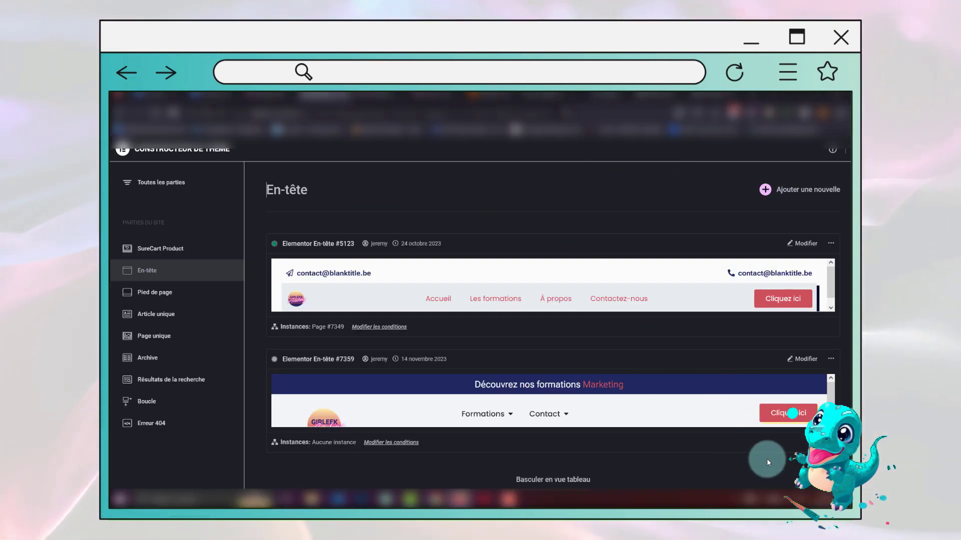
pyautogui.click(787, 370)
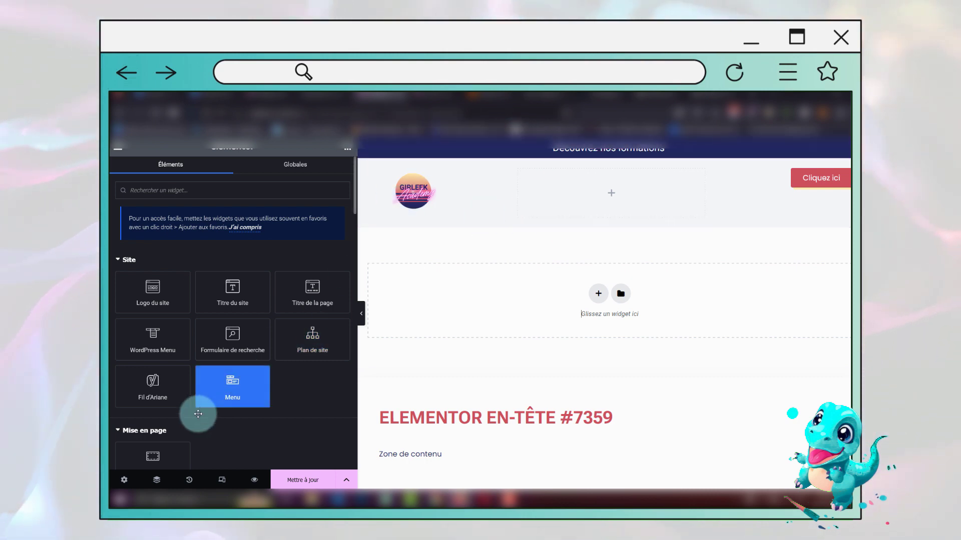
pyautogui.click(157, 479)
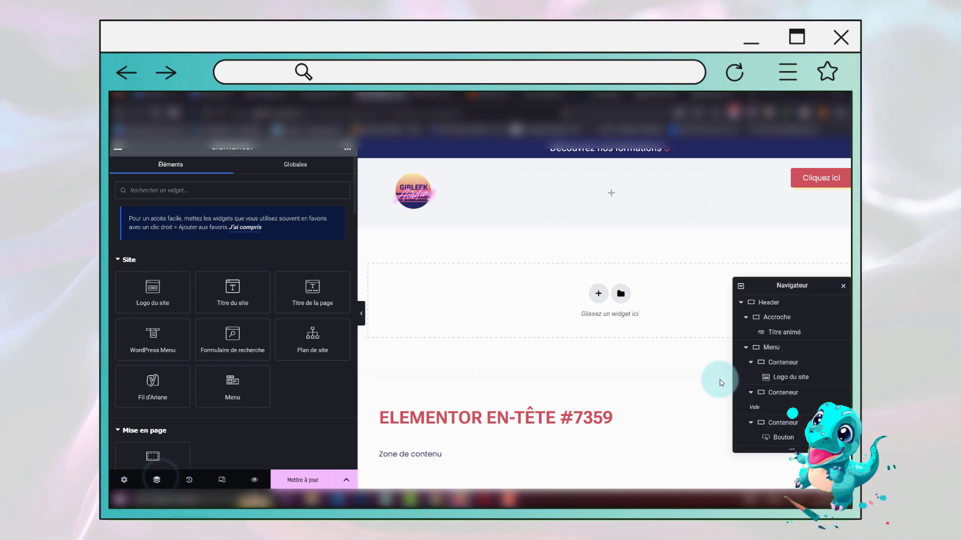
pyautogui.moveTo(762, 284); pyautogui.dragTo(756, 225)
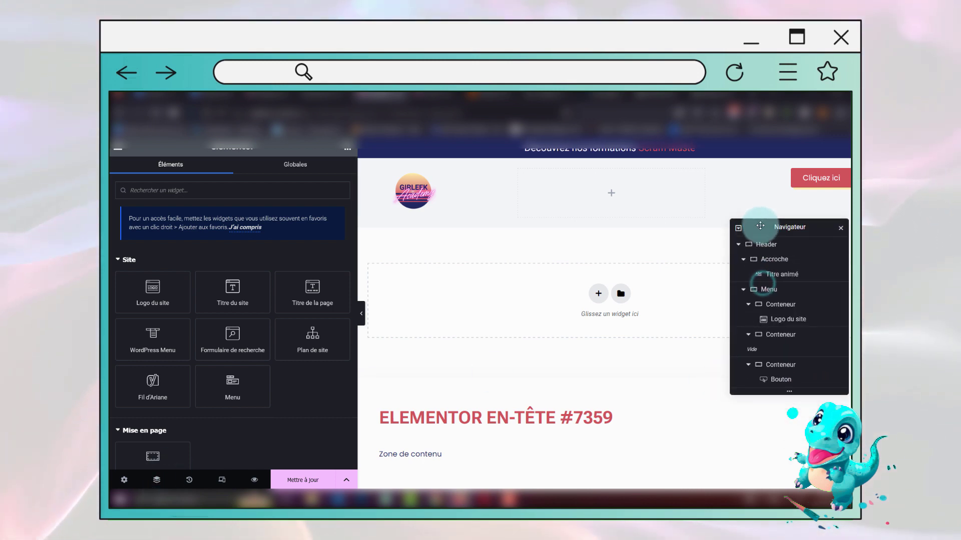
pyautogui.click(743, 259)
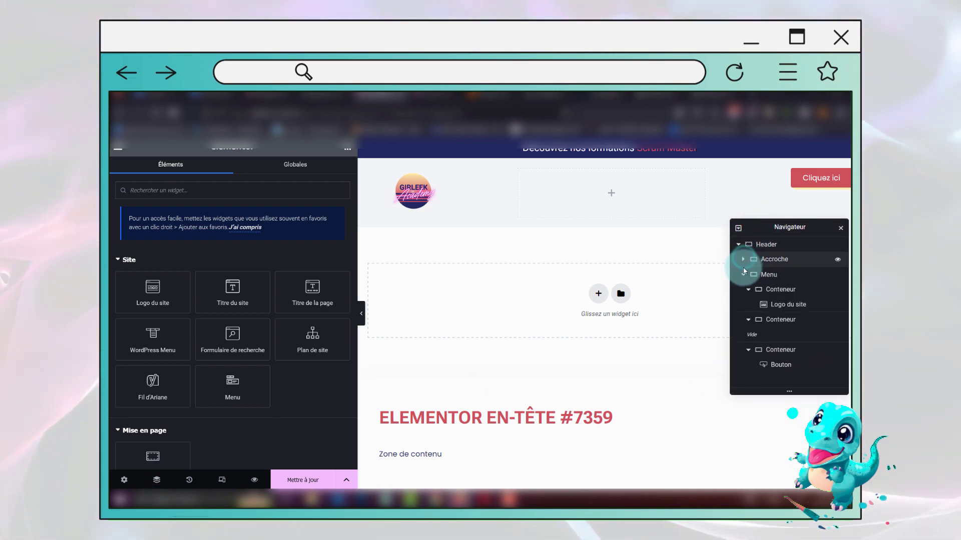
pyautogui.click(743, 275)
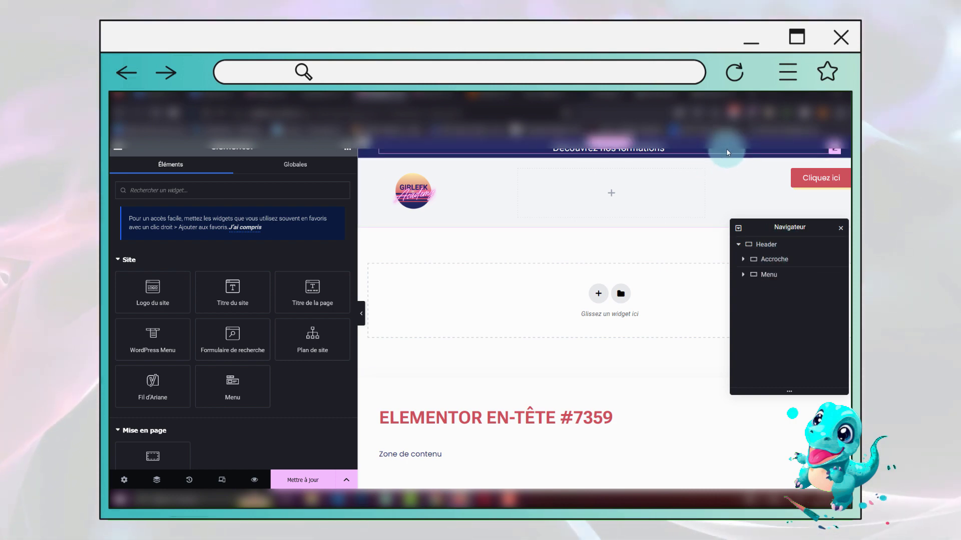
# Step: Add a WordPress Menu widget to the header's empty middle container and set its menu to Main Menu
pyautogui.click(609, 148)
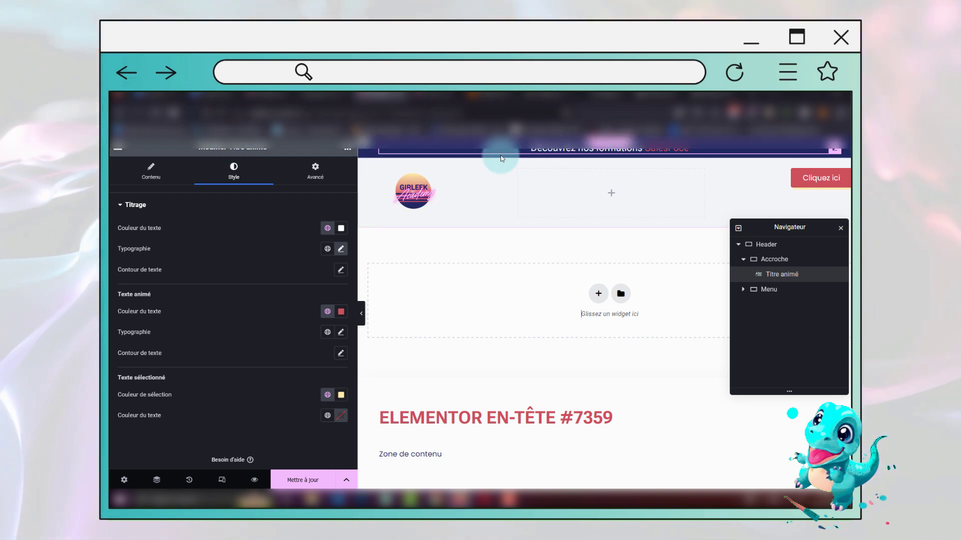
pyautogui.click(346, 150)
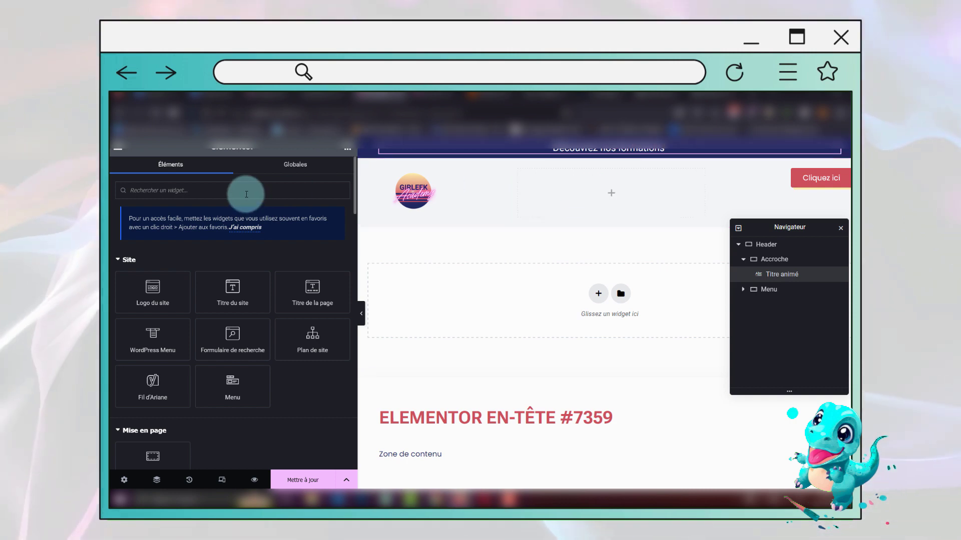
pyautogui.write('menu')
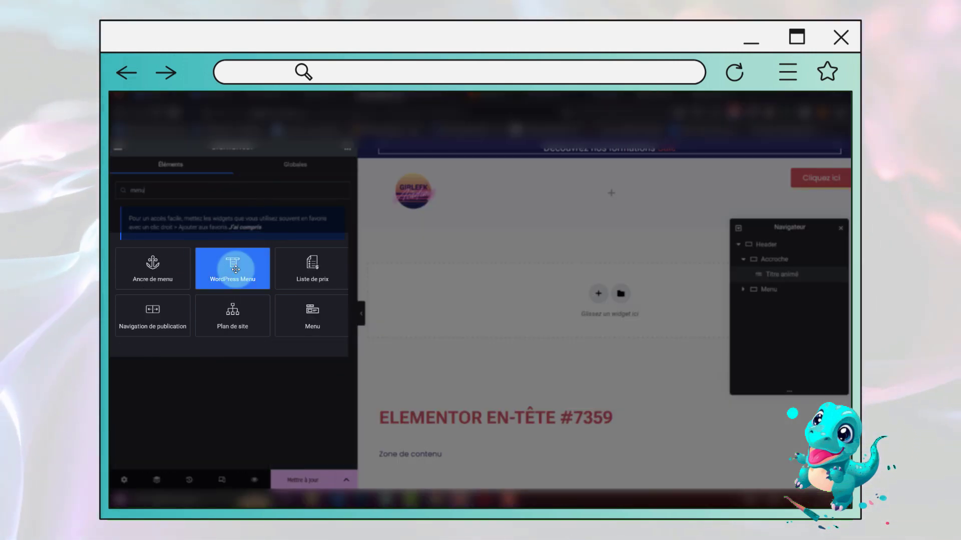
pyautogui.moveTo(236, 269); pyautogui.dragTo(605, 198)
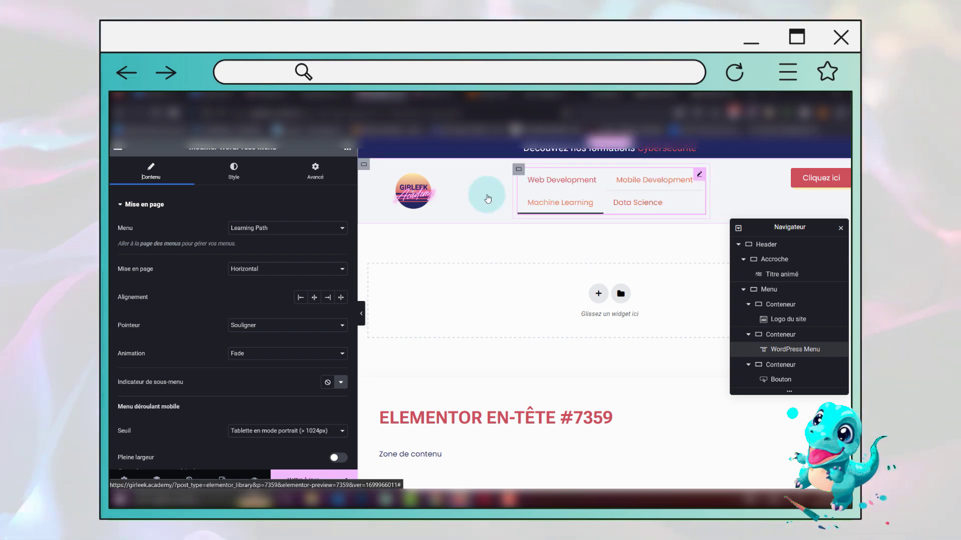
pyautogui.click(242, 228)
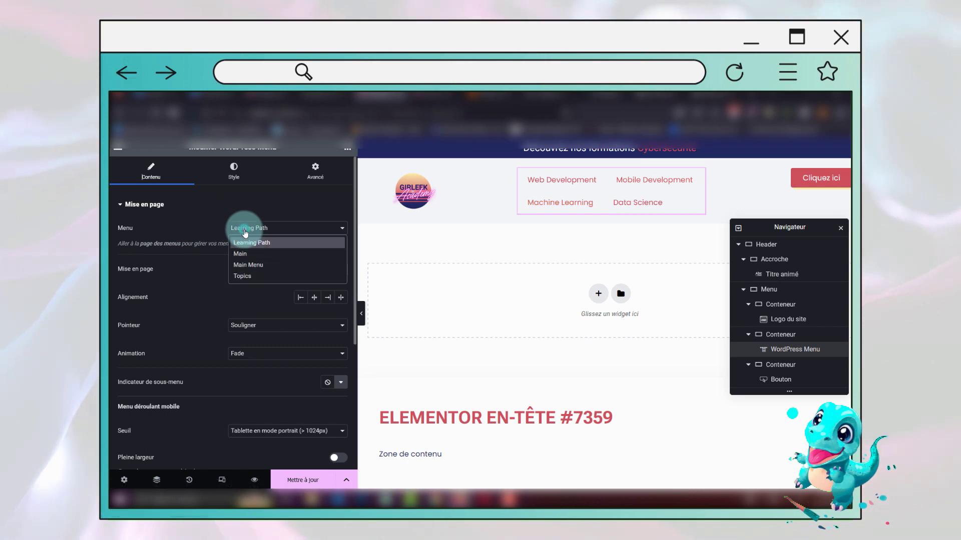
pyautogui.click(248, 265)
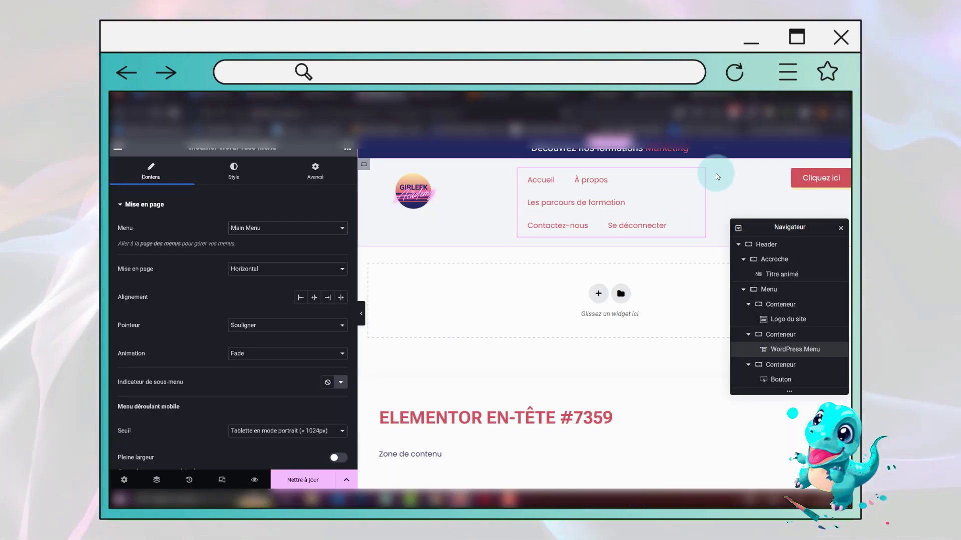
# Step: Replace the WordPress Menu widget in the middle container with the Menu widget and remove its Item #3
pyautogui.rightClick(700, 176)
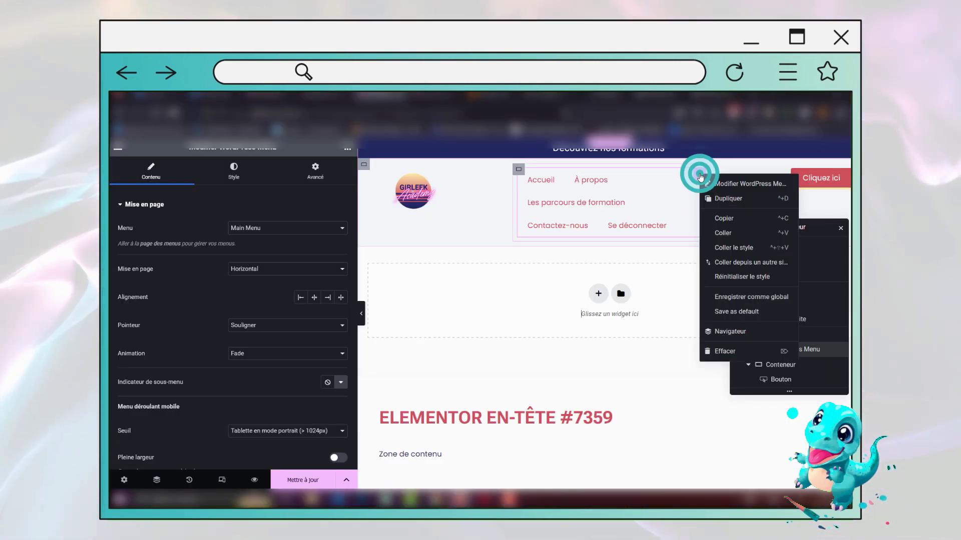
pyautogui.click(723, 347)
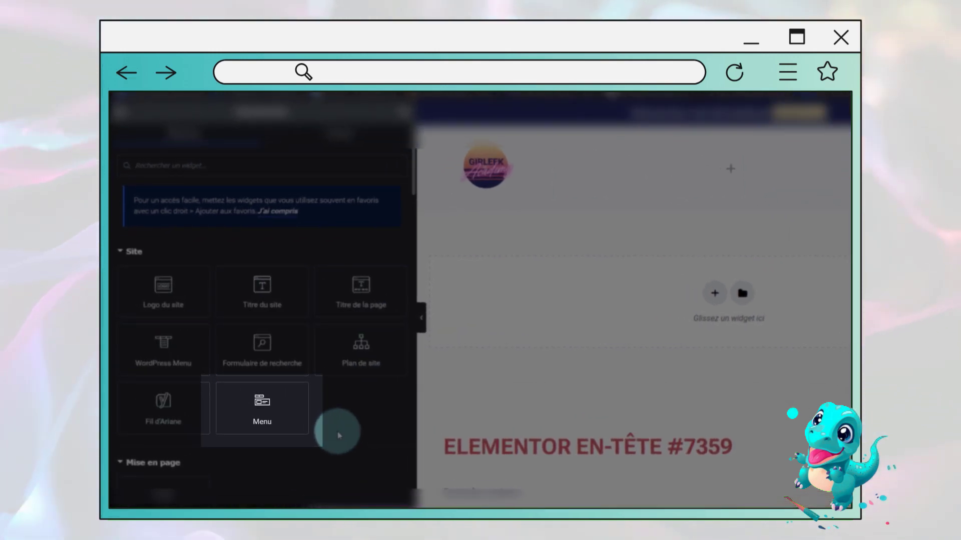
pyautogui.moveTo(280, 420); pyautogui.dragTo(754, 161)
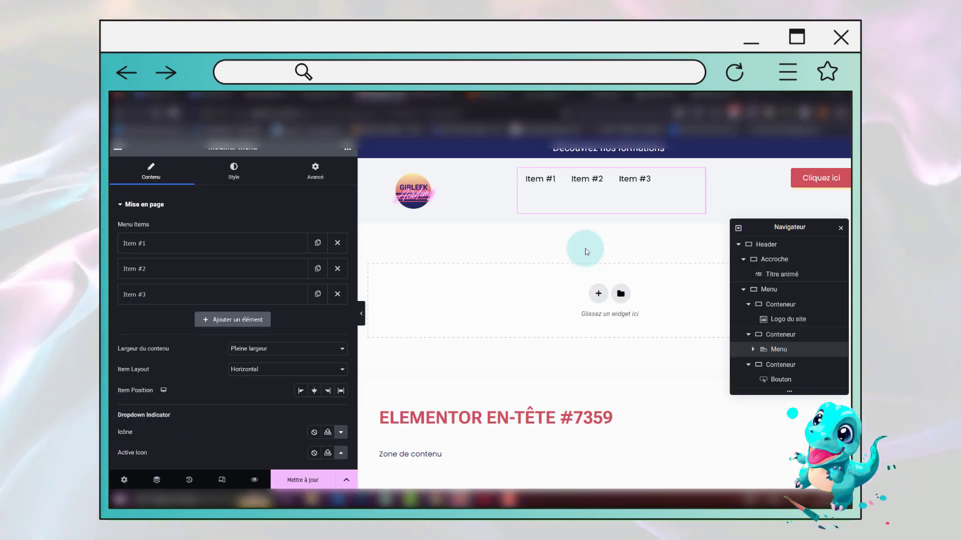
pyautogui.click(338, 295)
# Step: Rename the menu's Item #1 as Formations and enable its dropdown content
pyautogui.click(135, 242)
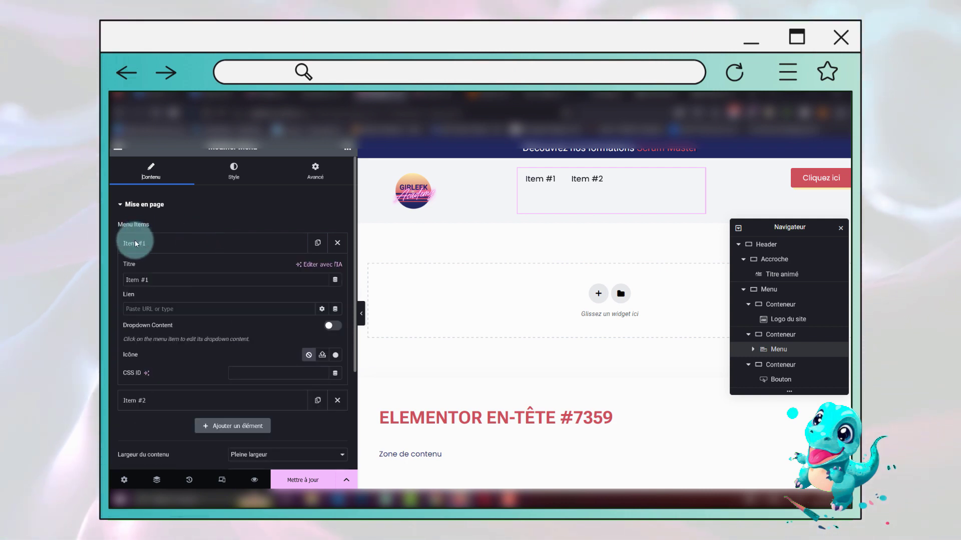
pyautogui.tripleClick(151, 280)
pyautogui.write('Formations')
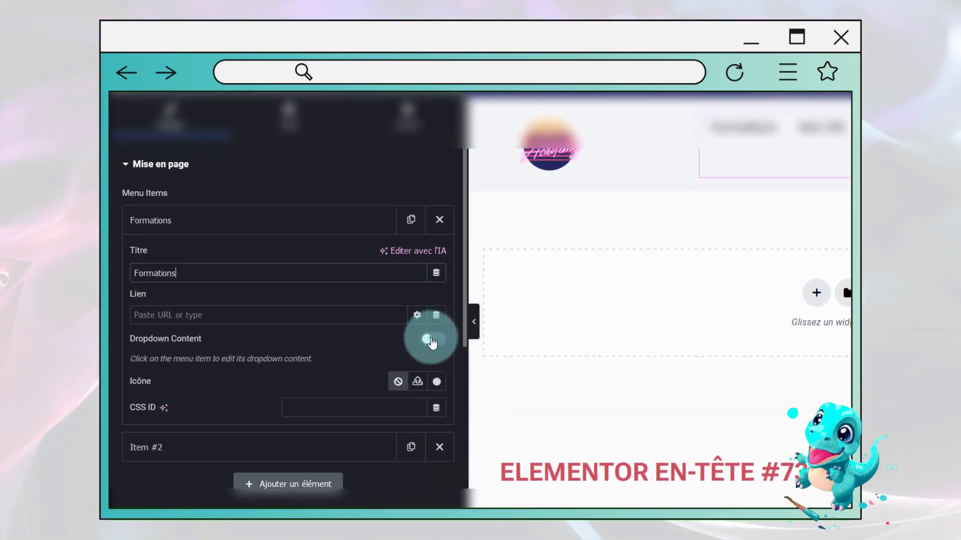
pyautogui.click(428, 340)
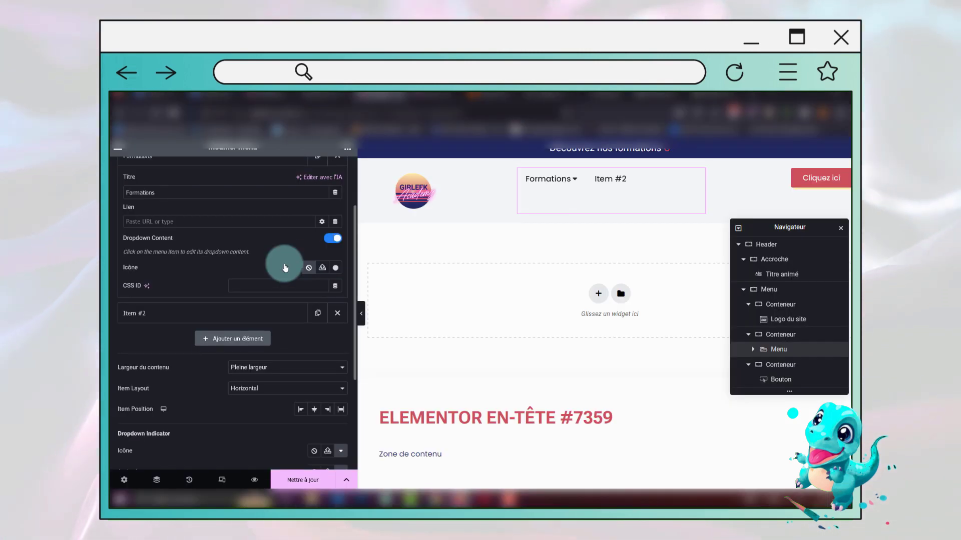
# Step: Set the menu's dropdown effect to a Fade in animation that opens on Cliquer
pyautogui.scroll(-2, 283, 266)
pyautogui.scroll(1, 278, 300)
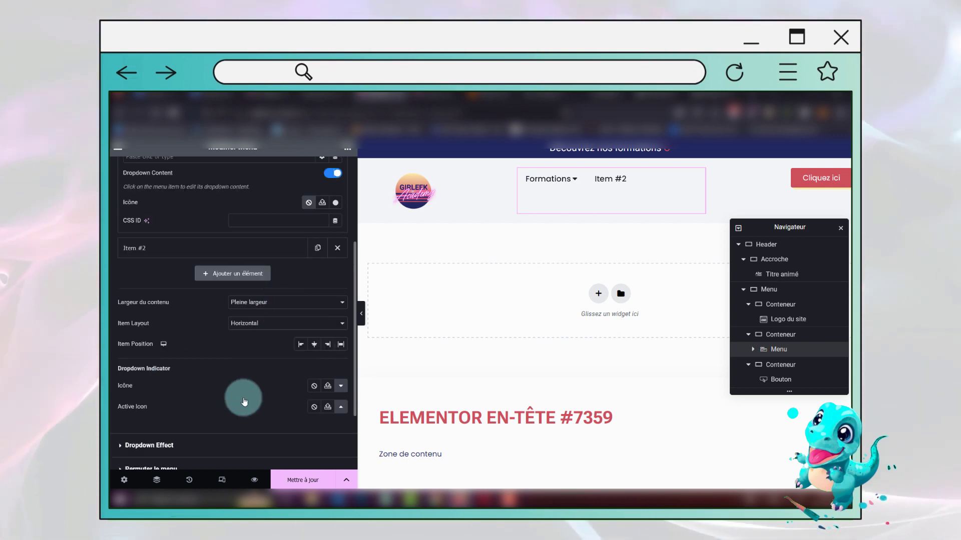
pyautogui.scroll(-1, 244, 401)
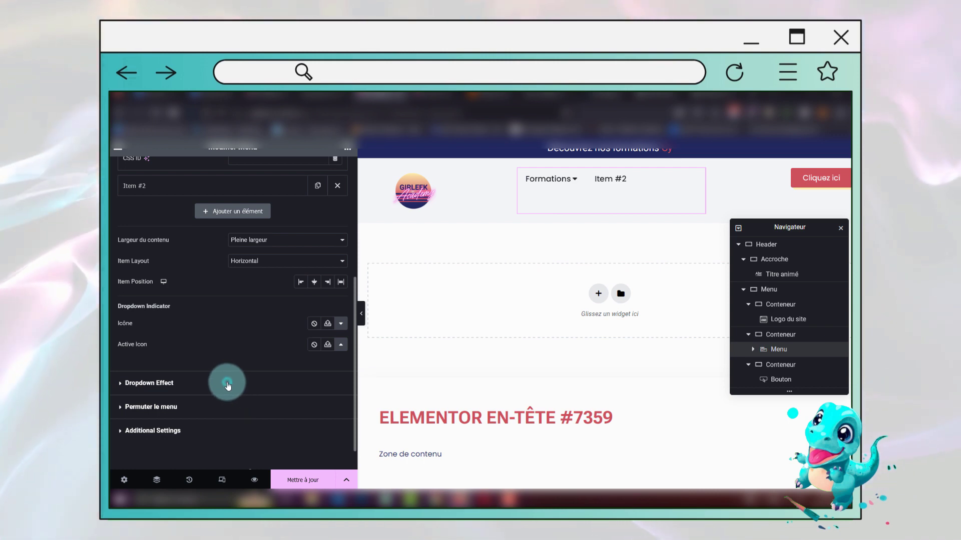
pyautogui.click(227, 384)
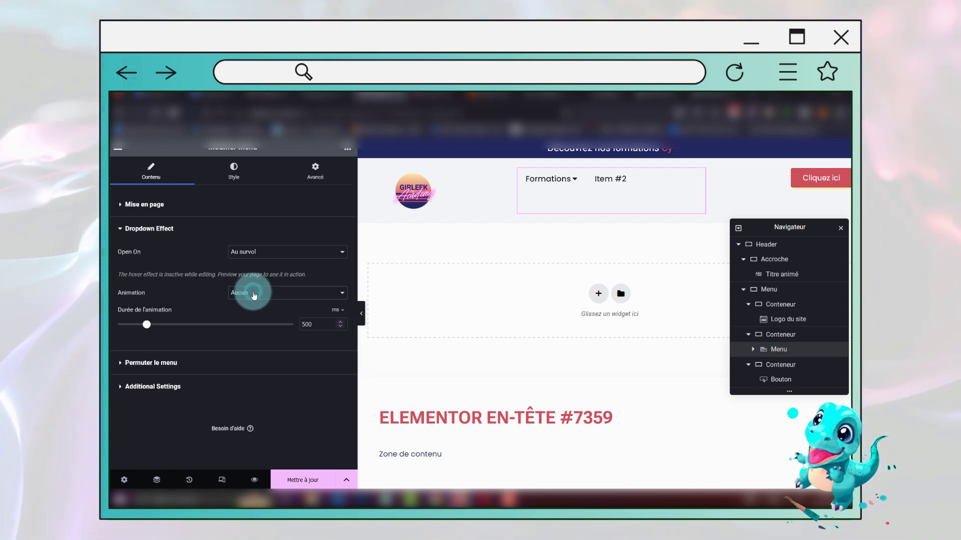
pyautogui.click(254, 295)
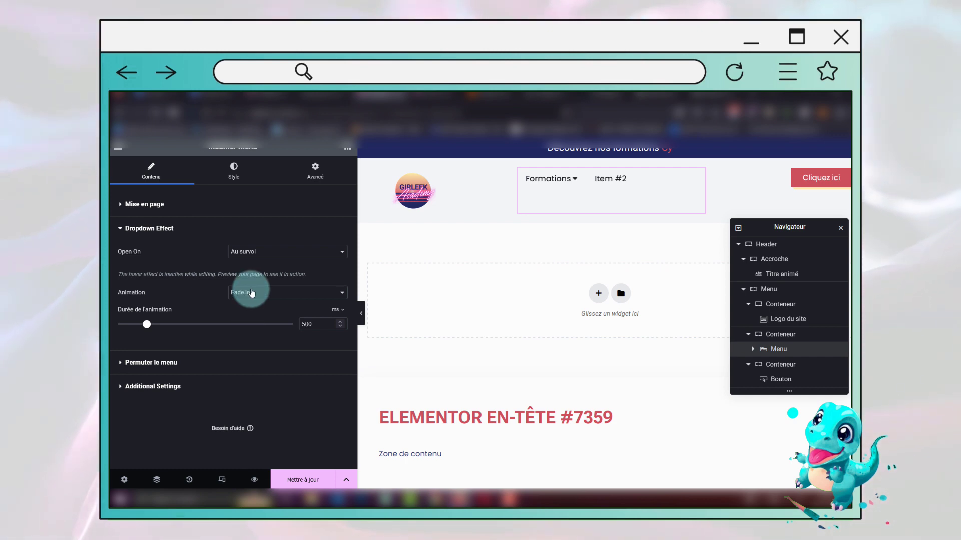
pyautogui.click(241, 256)
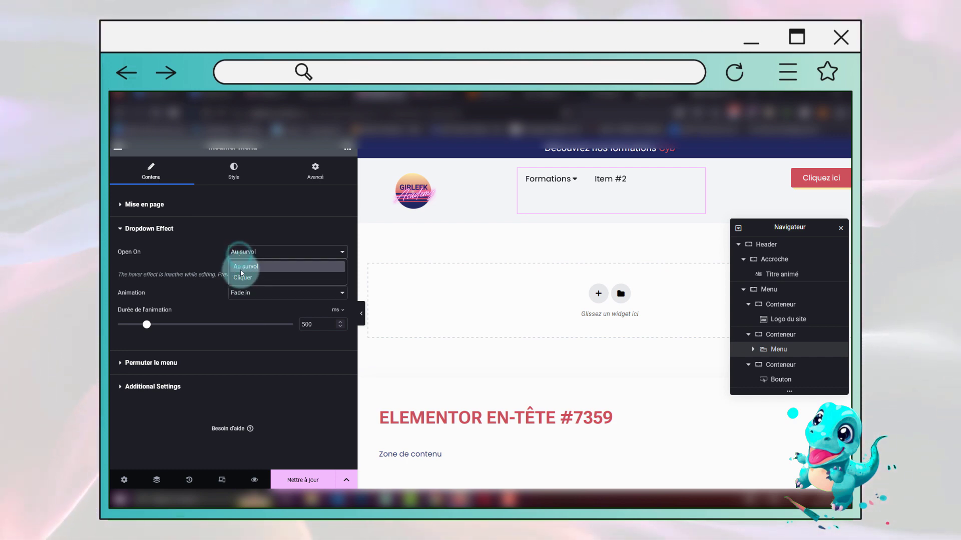
pyautogui.click(244, 278)
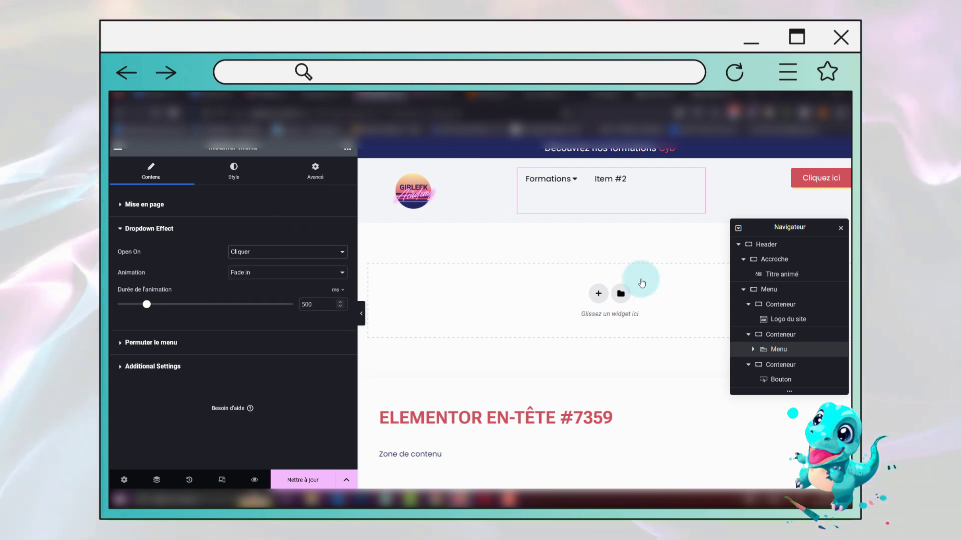
# Step: Expand the Formations dropdown in the header and give its content container a structure of four equal columns
pyautogui.click(575, 181)
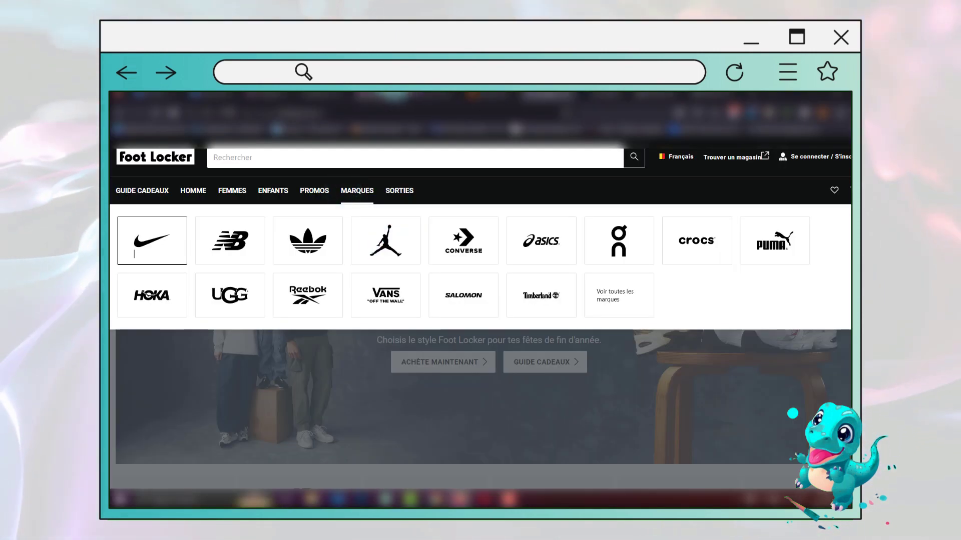
pyautogui.click(380, 228)
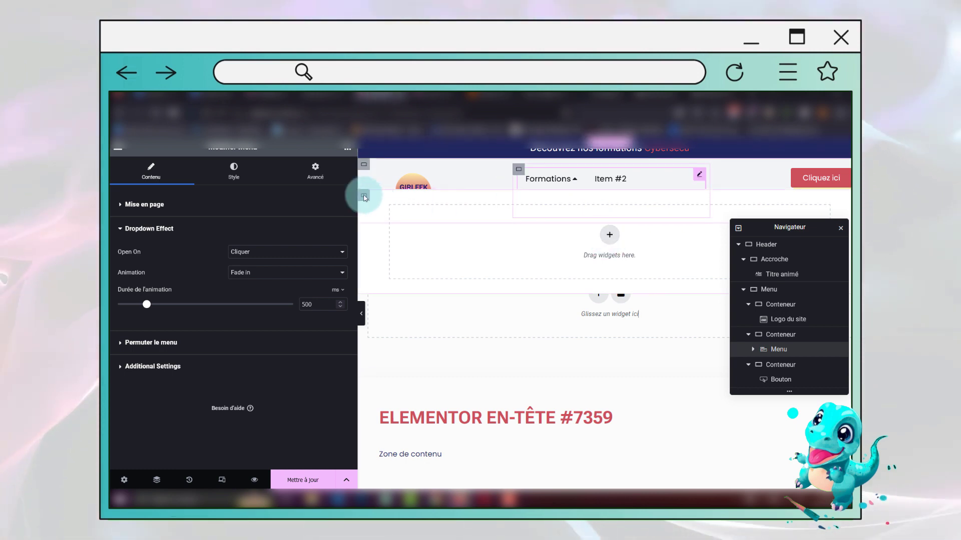
pyautogui.click(363, 198)
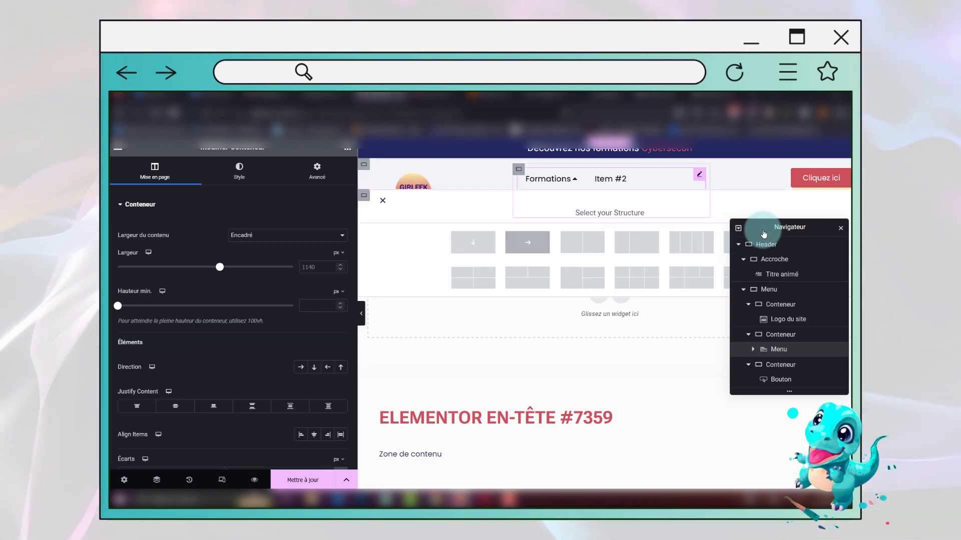
pyautogui.click(693, 243)
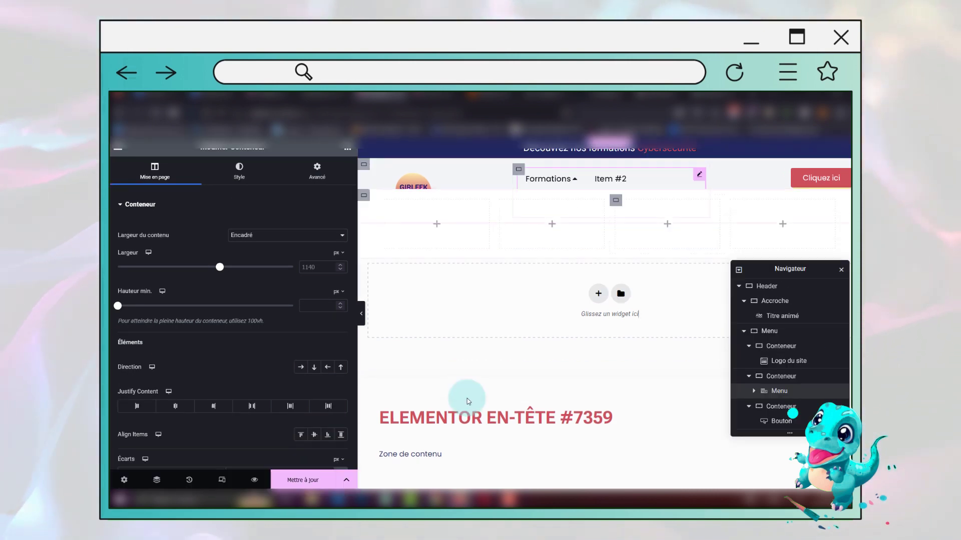
# Step: Return to the widget list and search for the image widget
pyautogui.click(347, 151)
pyautogui.click(216, 190)
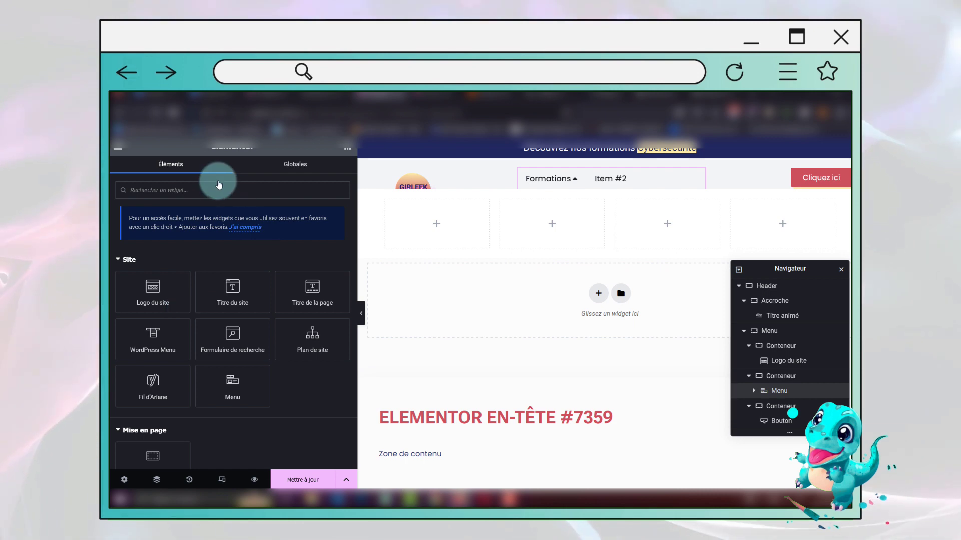
pyautogui.write('image')
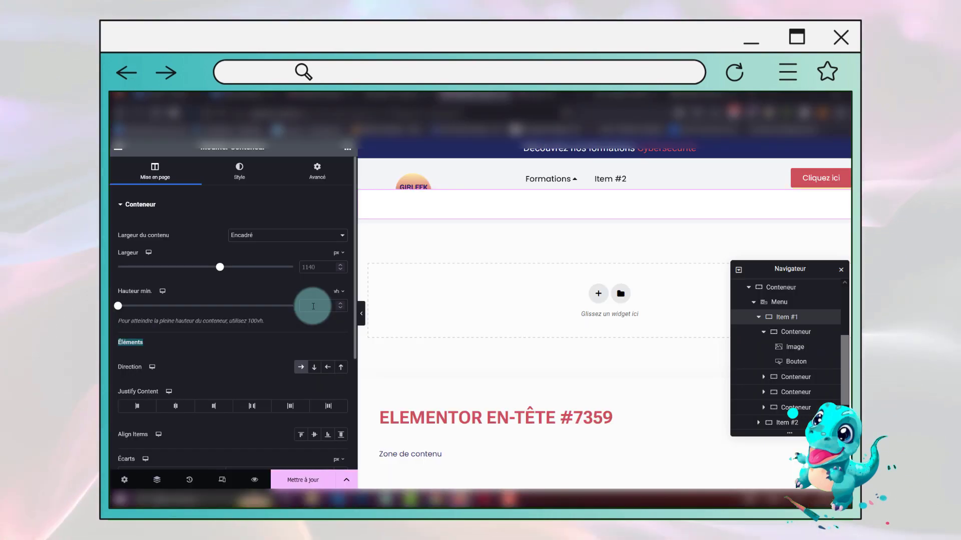
# Step: Set the minimum height of the Item #1 dropdown container to 65 vh
pyautogui.click(313, 306)
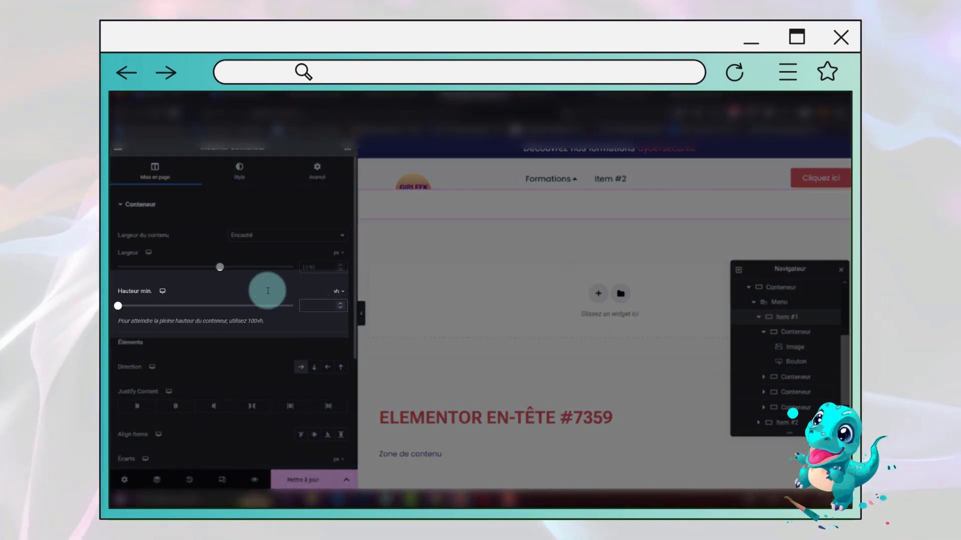
pyautogui.write('65')
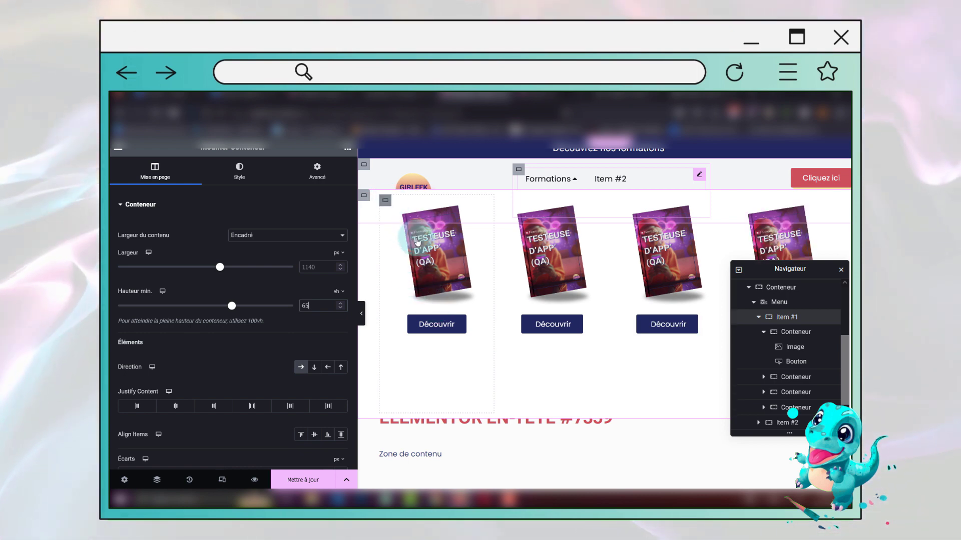
# Step: Align the content of the Formations dropdown's first column to the bottom of its container with Justify Content
pyautogui.click(429, 275)
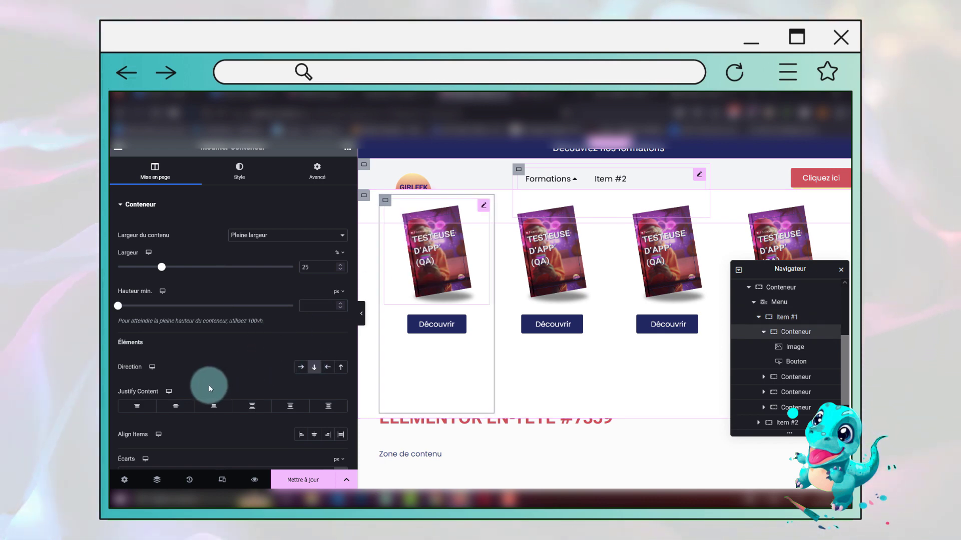
pyautogui.click(213, 406)
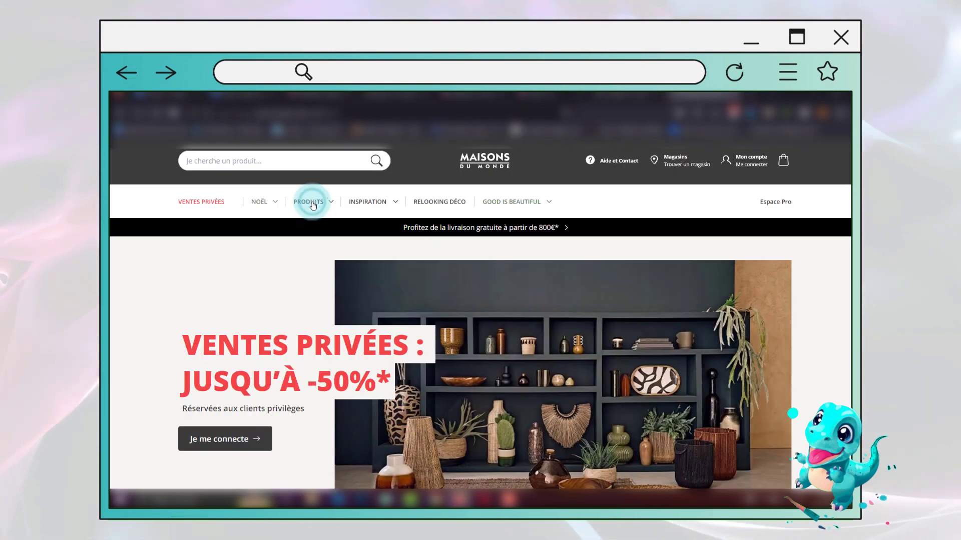
# Step: Switch to the Maisons du Monde website and browse the Luminaires and Meubles et déco enfant categories in its Produits mega menu
pyautogui.click(310, 203)
pyautogui.click(194, 346)
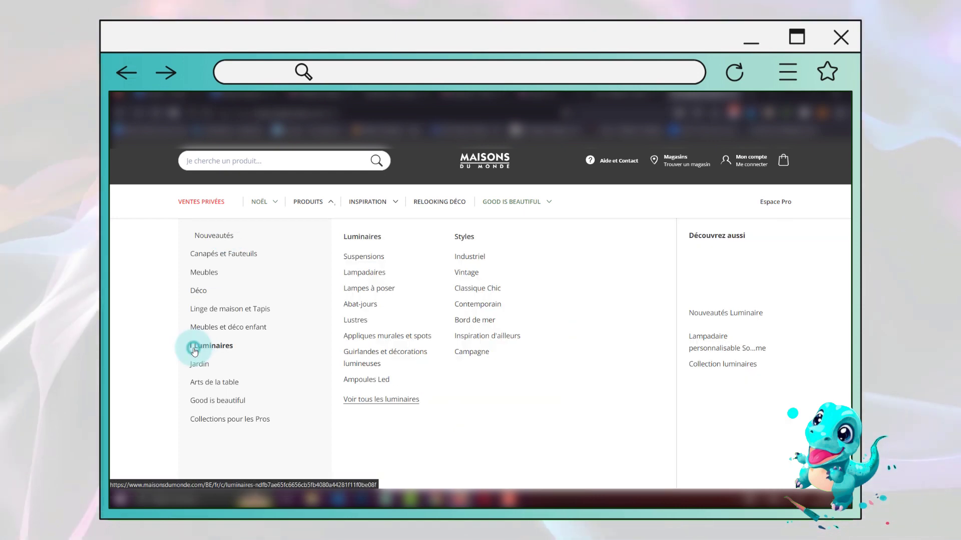
pyautogui.click(205, 325)
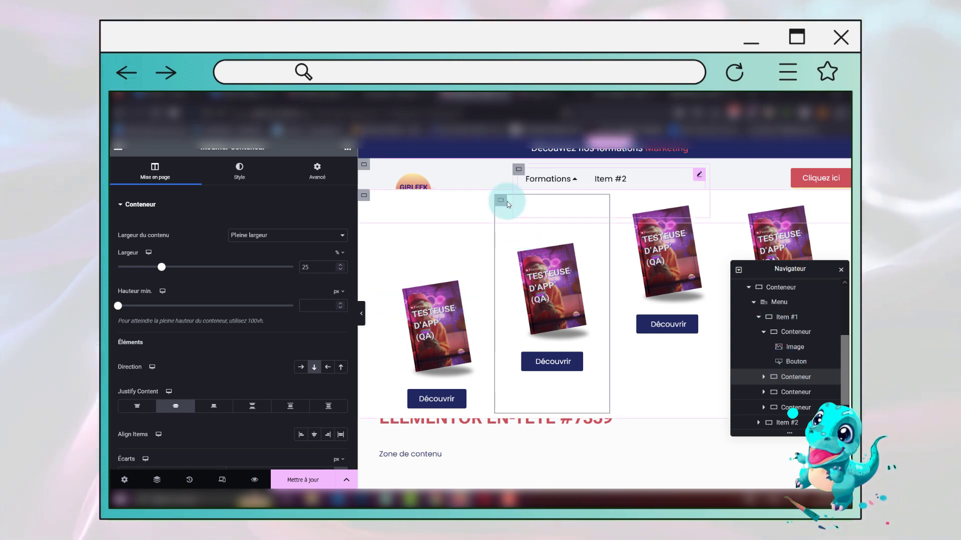
# Step: Find the tabs widget with "tab", add Onglets to the single empty dropdown container, and place its tab titles left of the content
pyautogui.click(501, 202)
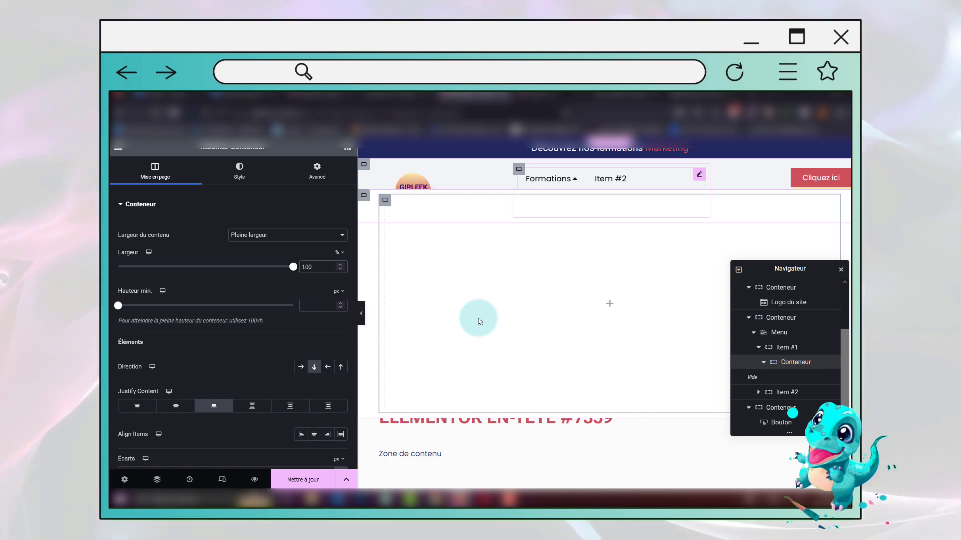
pyautogui.click(346, 151)
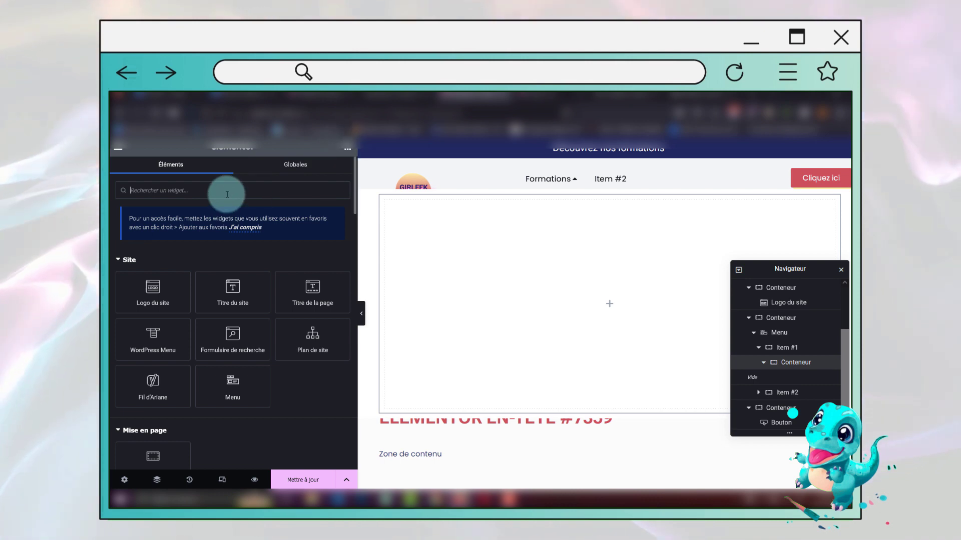
pyautogui.write('tab')
pyautogui.moveTo(164, 272); pyautogui.dragTo(508, 286)
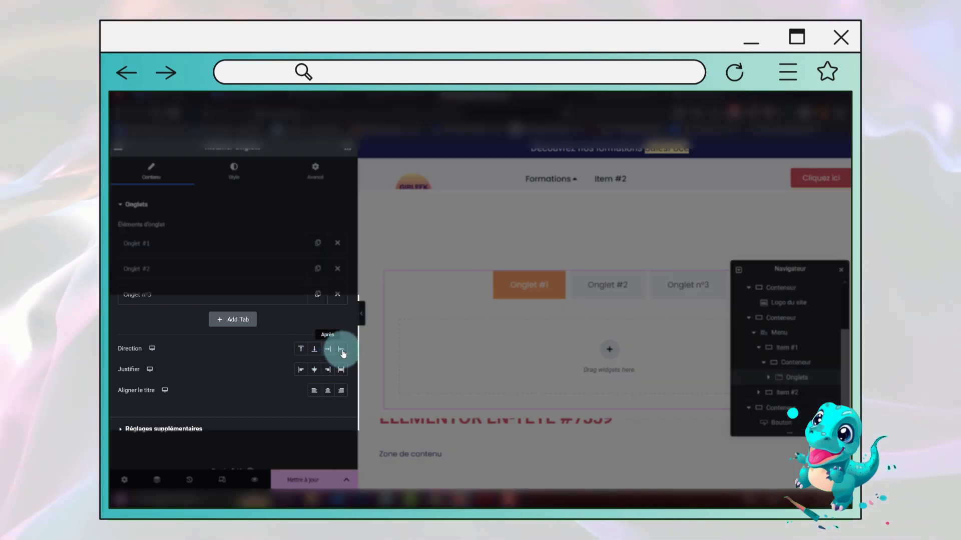
pyautogui.click(342, 351)
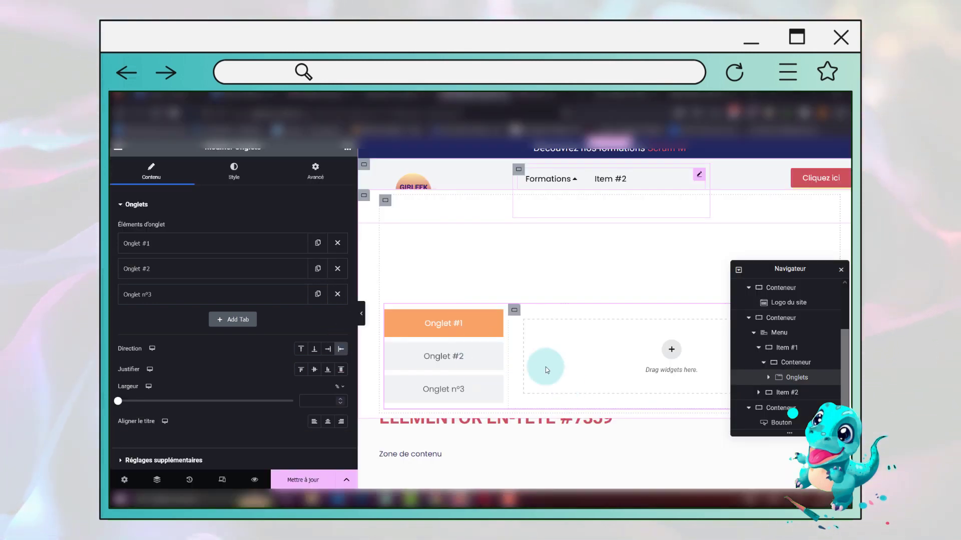
# Step: Switch between the tabs and give the Onglet #2 tab a container with the single vertical column structure
pyautogui.click(447, 383)
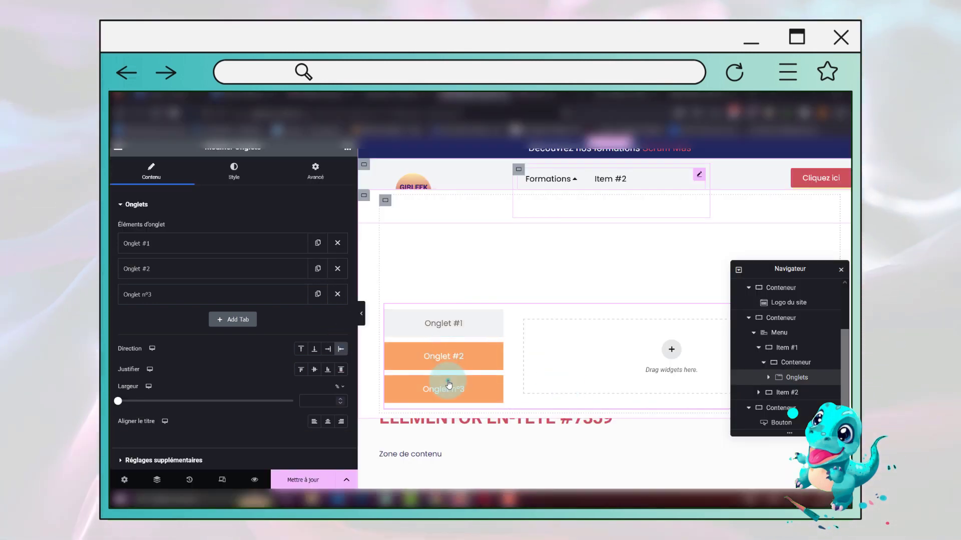
pyautogui.click(461, 335)
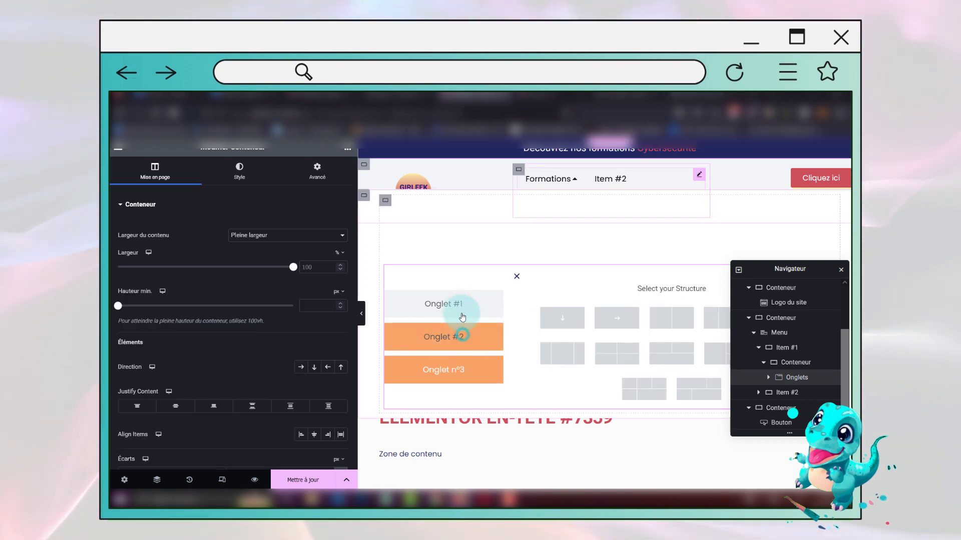
pyautogui.click(459, 306)
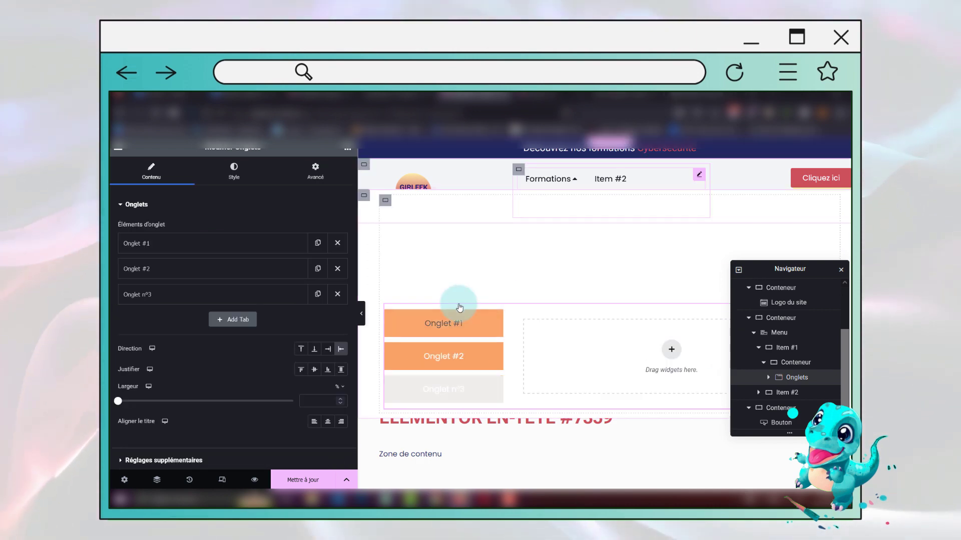
pyautogui.click(456, 356)
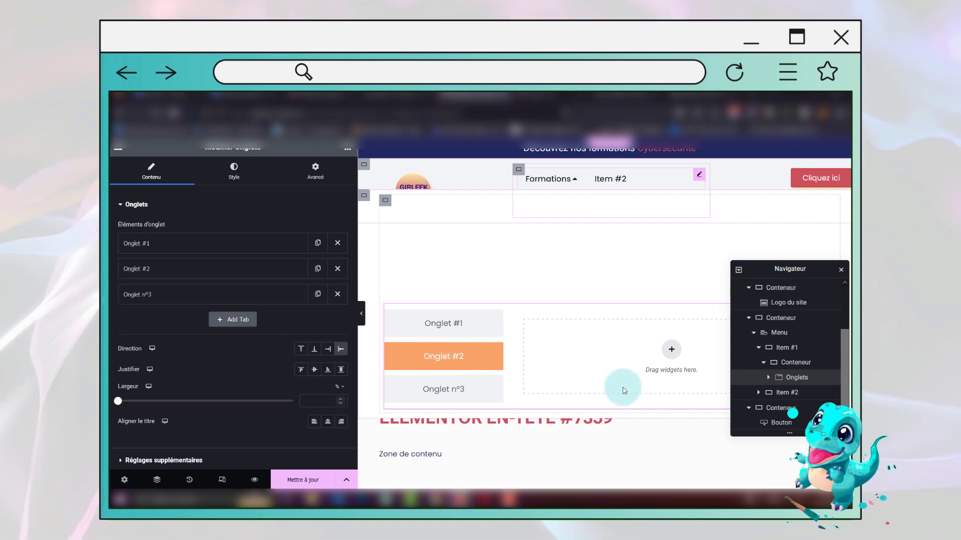
pyautogui.click(671, 350)
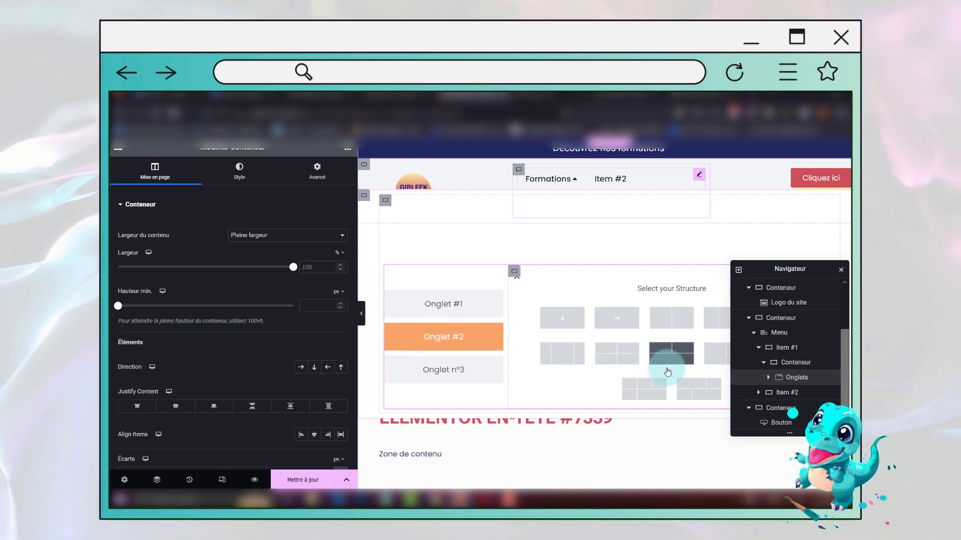
pyautogui.click(573, 321)
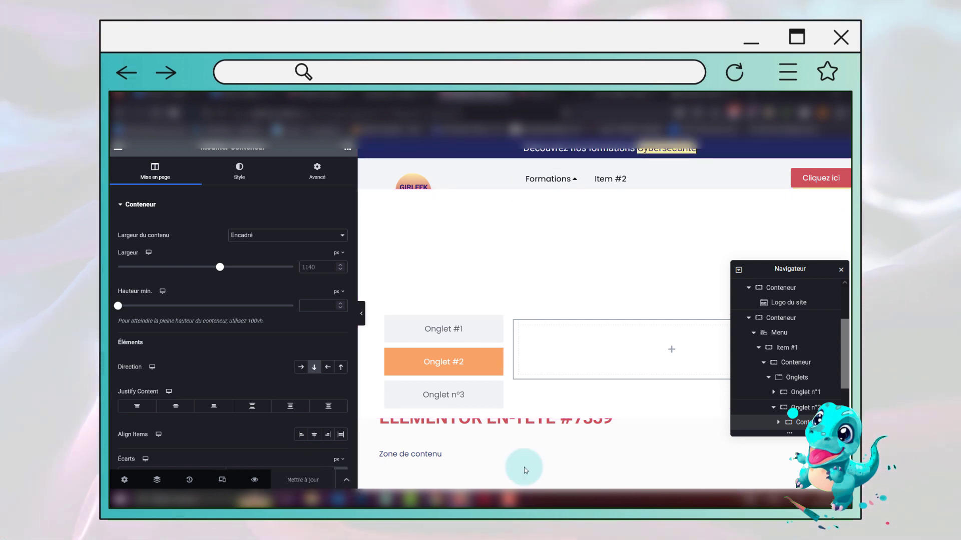
# Step: Turn on responsive mode and preview the header at the mobile portrait size
pyautogui.click(220, 480)
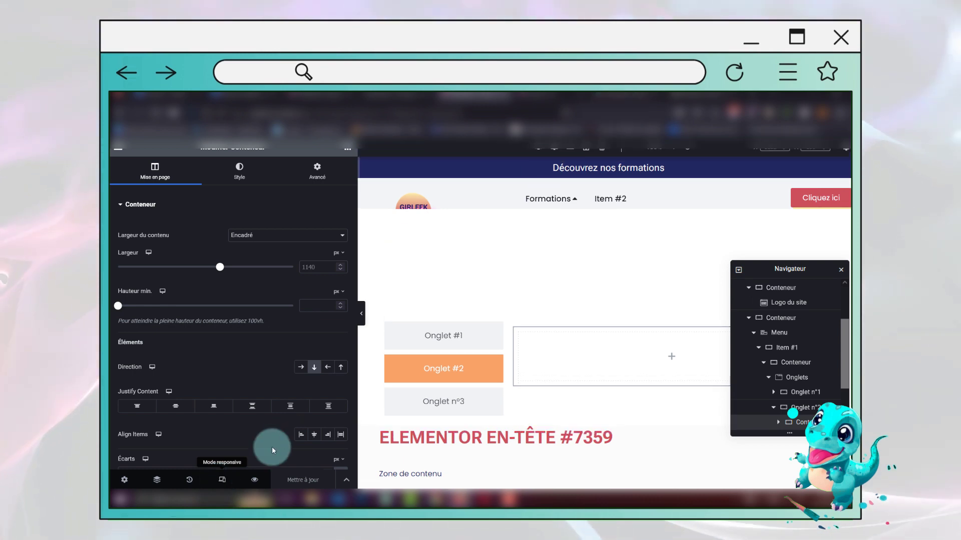
pyautogui.click(604, 150)
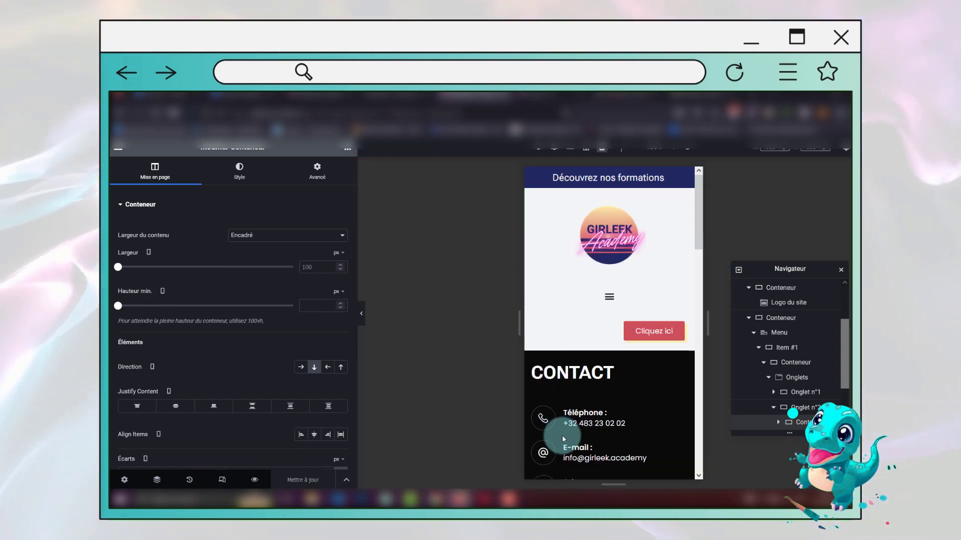
pyautogui.scroll(-5, 562, 438)
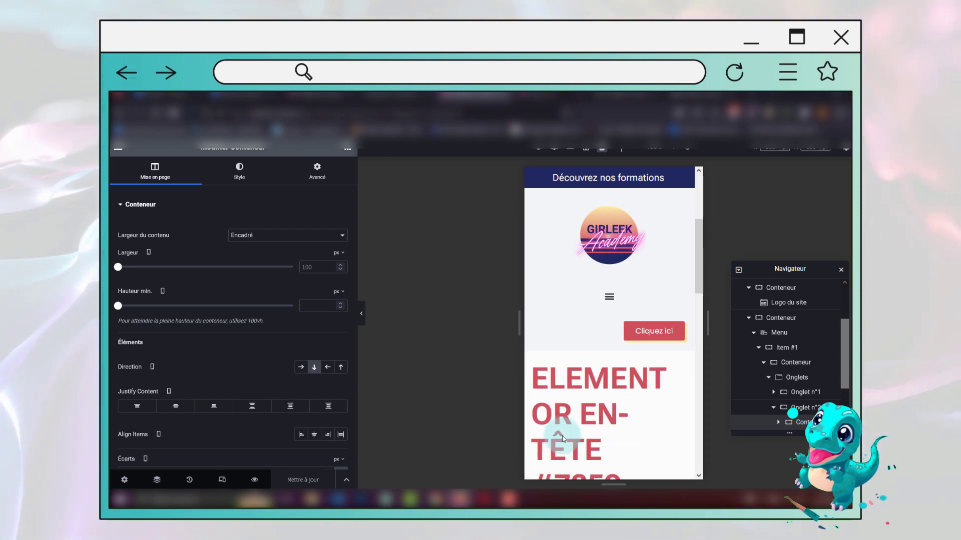
pyautogui.scroll(5, 562, 436)
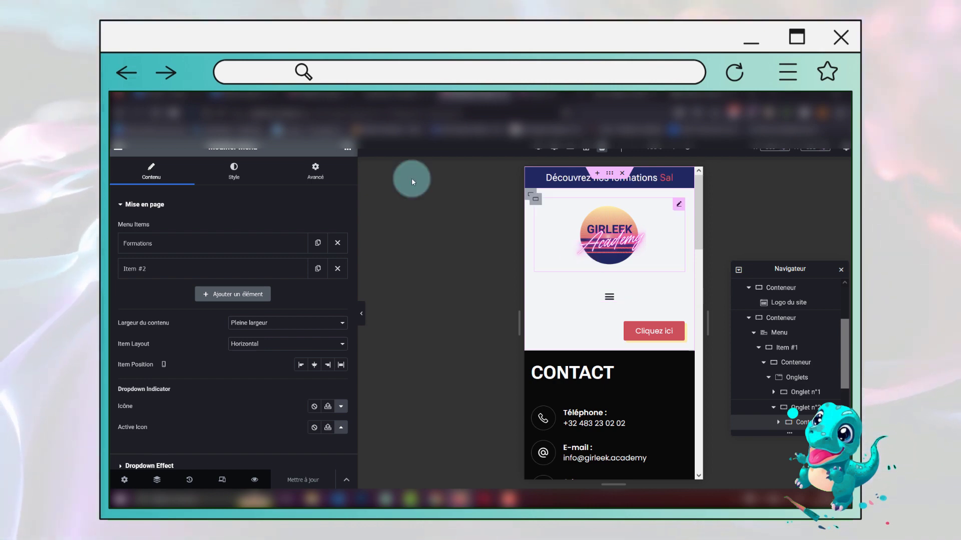
# Step: Open the Menu widget's advanced Responsive settings to examine the options for hiding it per device
pyautogui.click(317, 175)
pyautogui.scroll(-3, 182, 376)
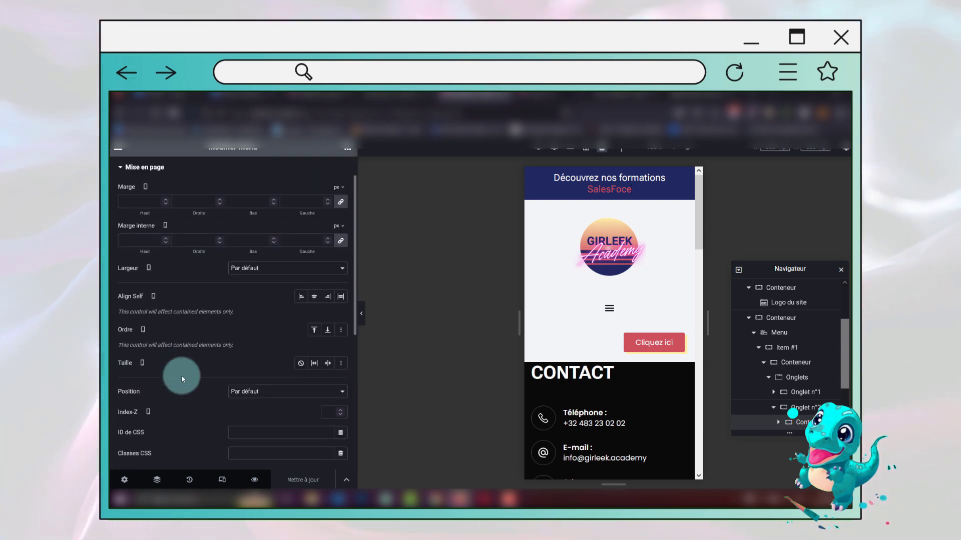
pyautogui.scroll(-3, 181, 379)
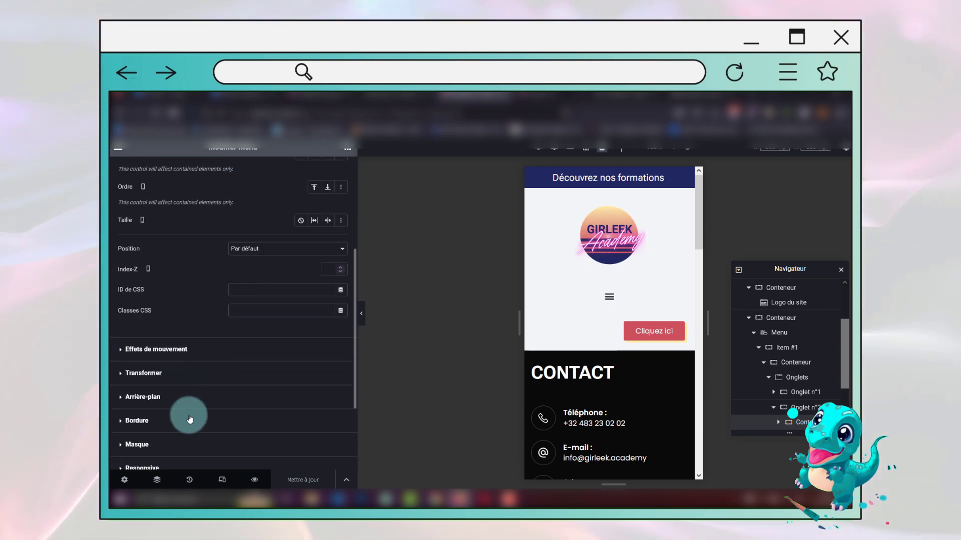
pyautogui.scroll(-1, 185, 425)
pyautogui.click(182, 432)
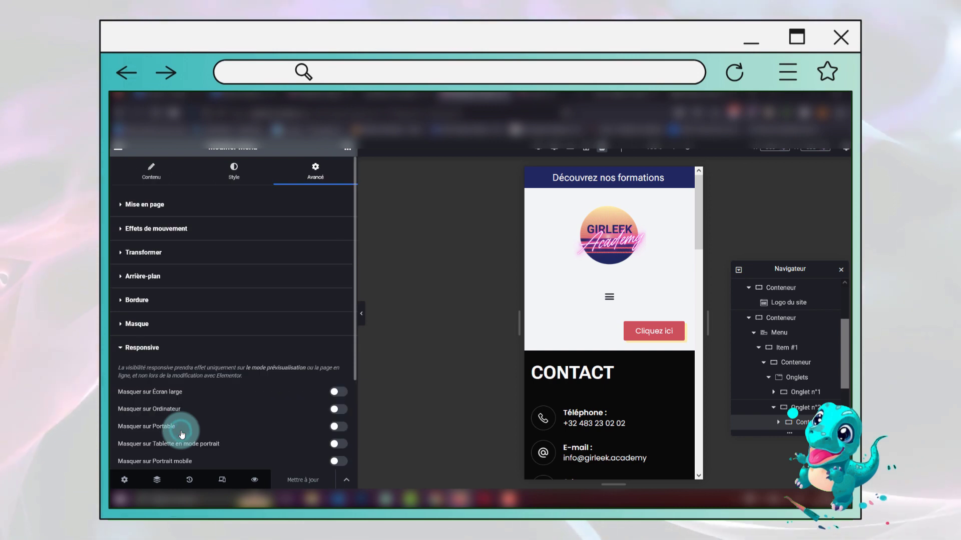
pyautogui.scroll(-1, 182, 434)
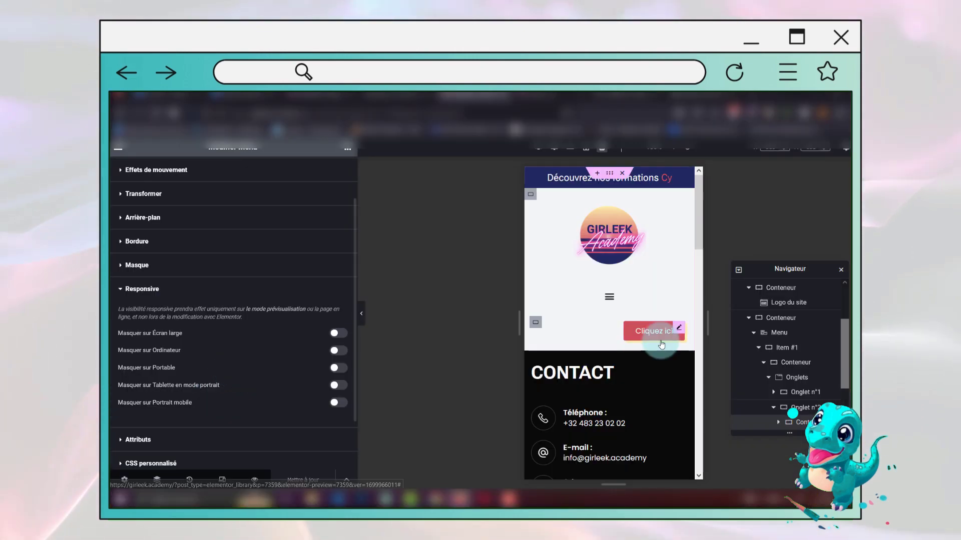
# Step: Select the Header container in the page structure and examine its motion effects, including the Épinglé and Épinglage actif settings
pyautogui.scroll(3, 763, 333)
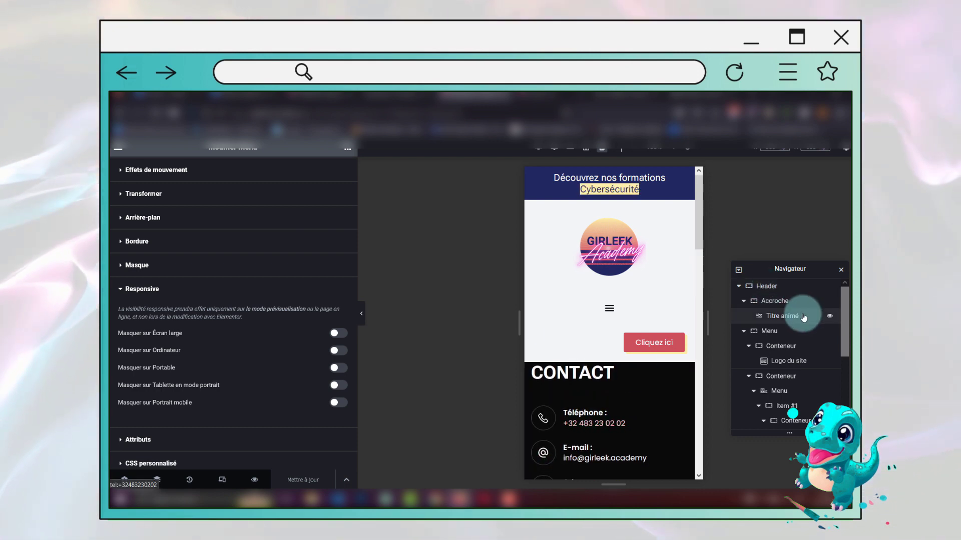
pyautogui.click(769, 295)
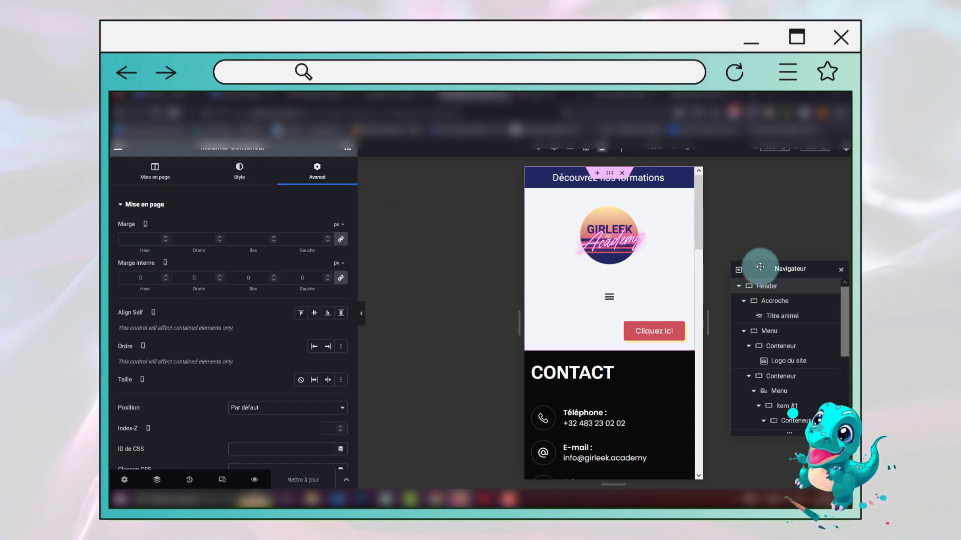
pyautogui.scroll(-3, 245, 345)
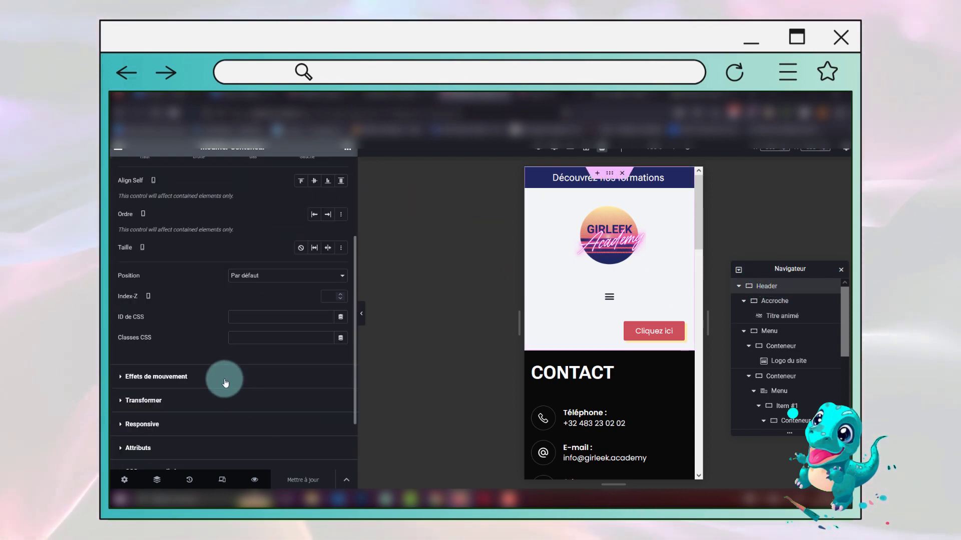
pyautogui.click(225, 383)
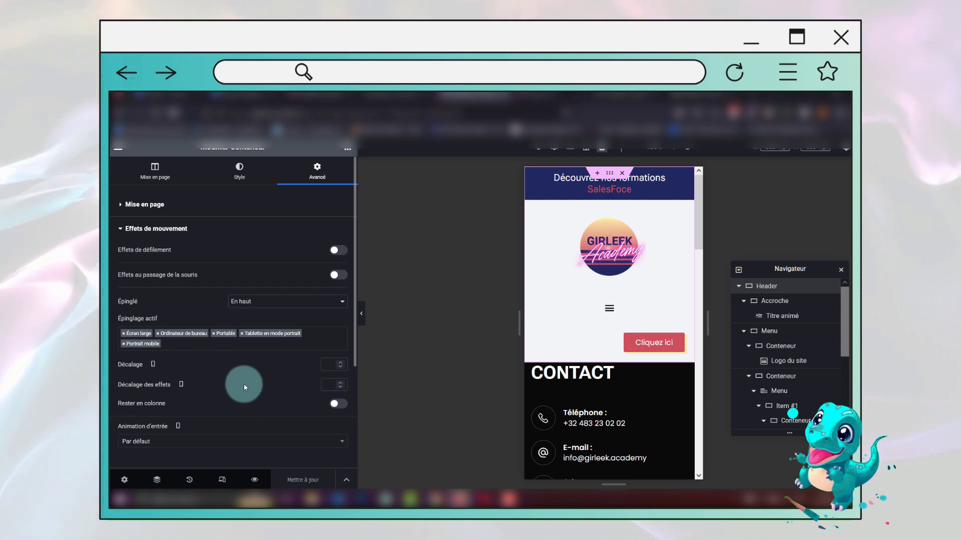
pyautogui.scroll(-1, 244, 383)
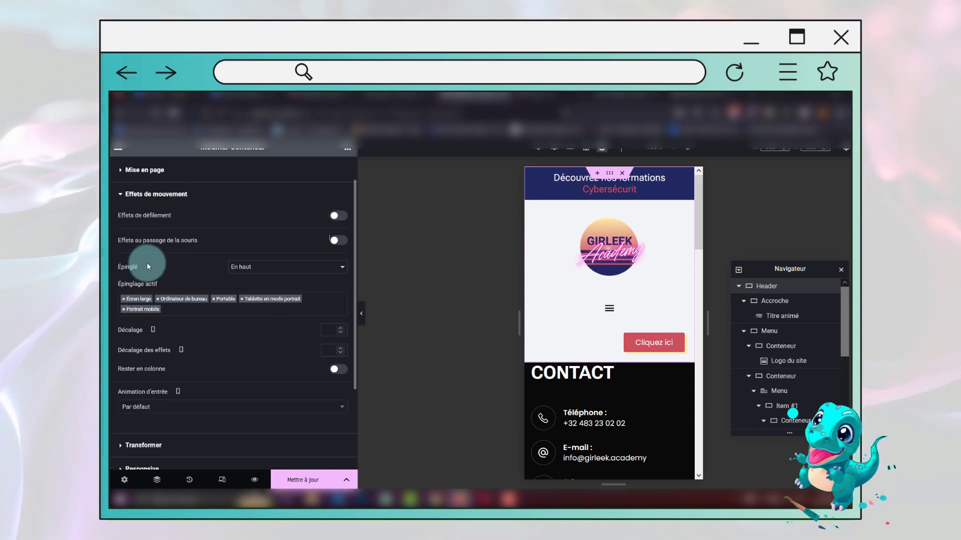